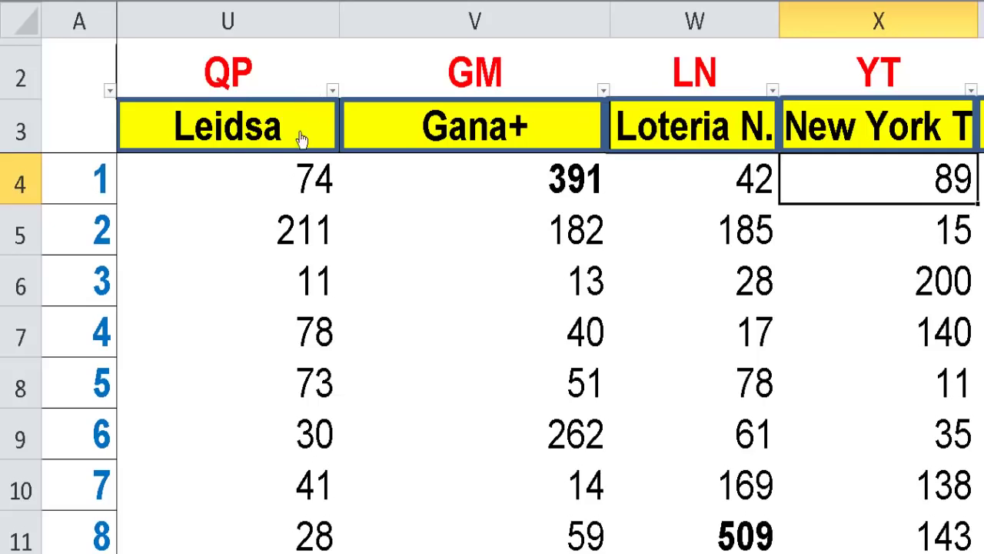
# - Filter the table with the Leidsa heading and compare the Leidsa values for numbers 87 and 91
pyautogui.click(233, 132)
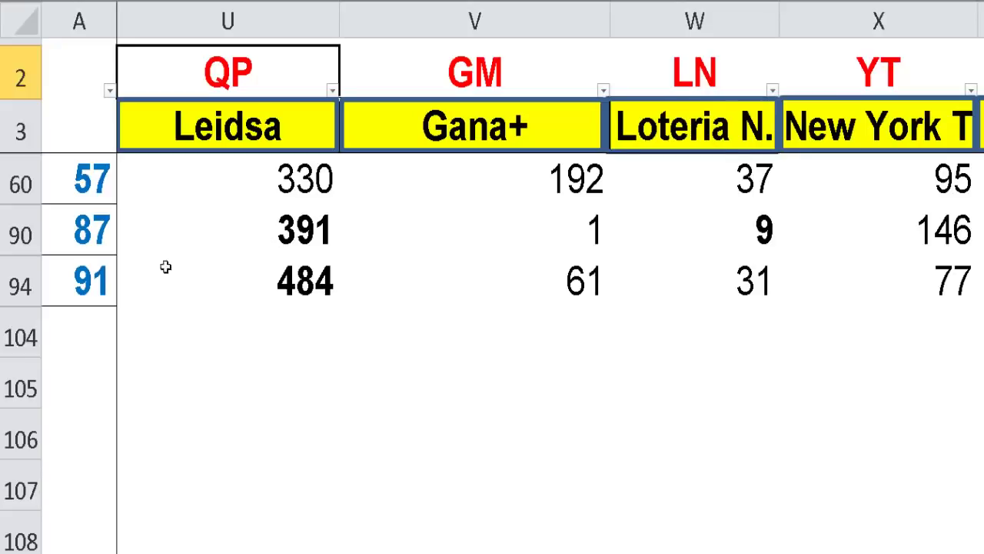
pyautogui.click(298, 230)
pyautogui.click(297, 281)
pyautogui.click(295, 244)
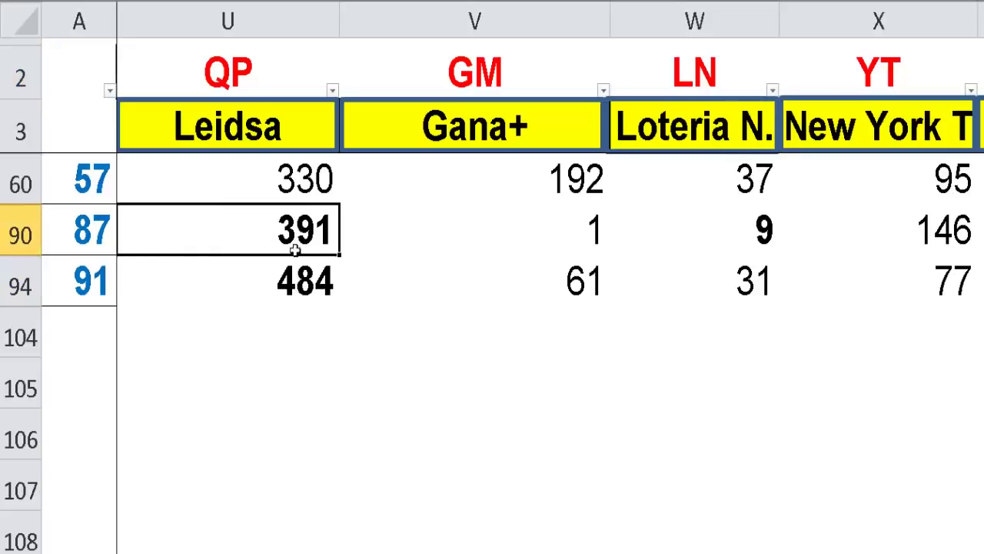
pyautogui.click(294, 290)
pyautogui.click(286, 231)
pyautogui.click(295, 299)
pyautogui.click(294, 230)
pyautogui.click(304, 300)
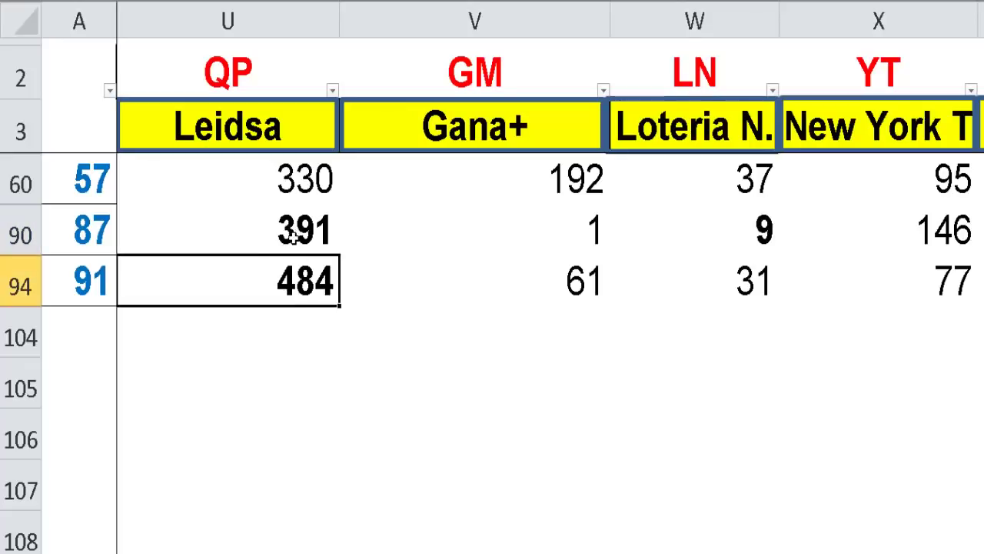
pyautogui.click(291, 232)
pyautogui.click(292, 286)
pyautogui.click(290, 225)
pyautogui.click(292, 288)
# - Filter the table with the Gana+ heading to review its longest-absent numbers
pyautogui.click(453, 127)
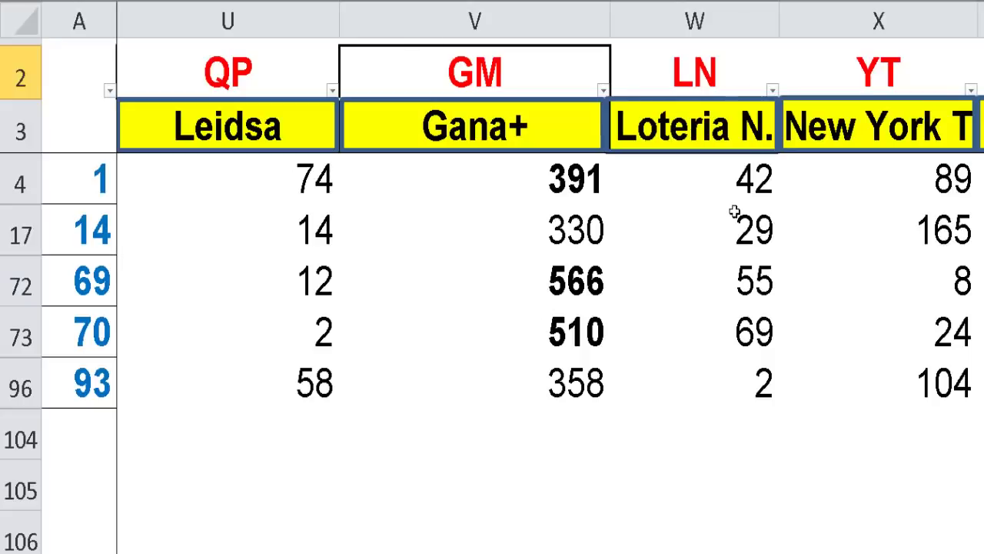
# - Filter the table with the Loteria N. heading and make its value for number 34 bold
pyautogui.click(689, 134)
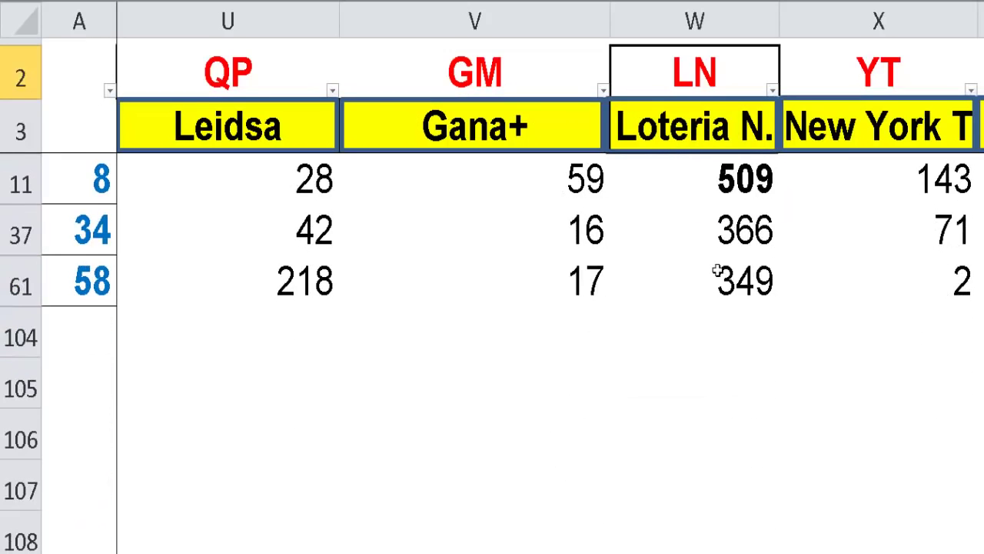
pyautogui.click(749, 232)
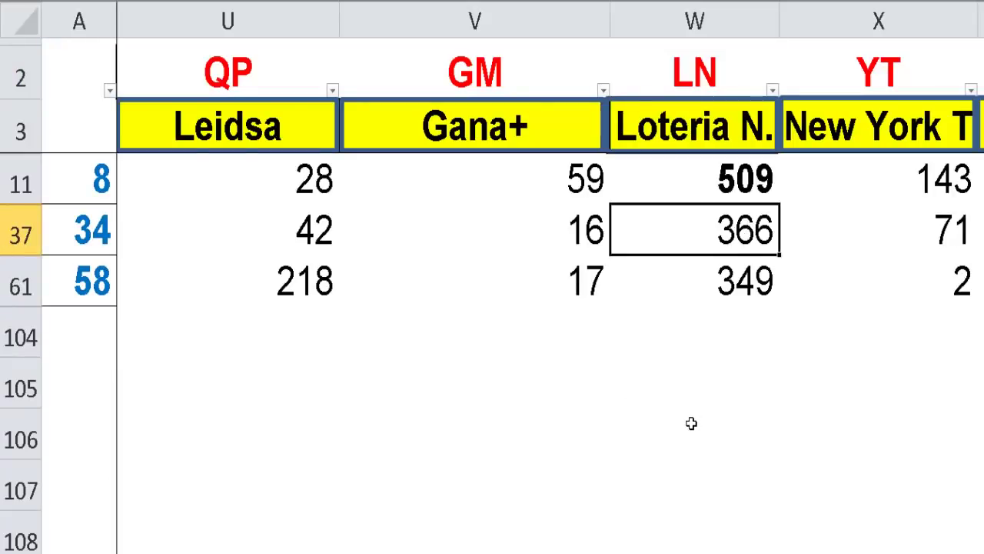
pyautogui.hotkey('ctrl', 'n')
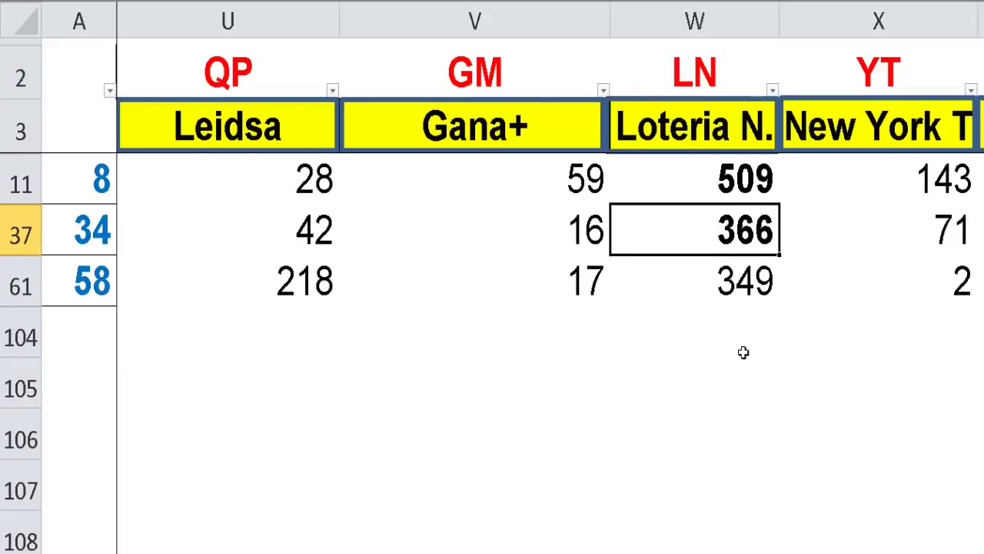
# - Examine the Loteria N. values for numbers 8, 34 and 58
pyautogui.click(737, 294)
pyautogui.click(734, 241)
pyautogui.click(730, 189)
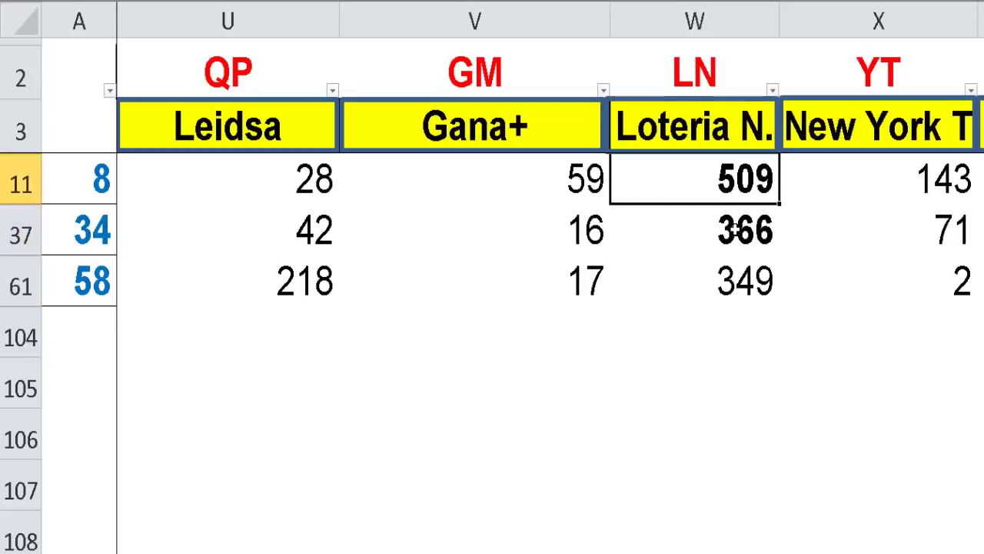
pyautogui.click(734, 229)
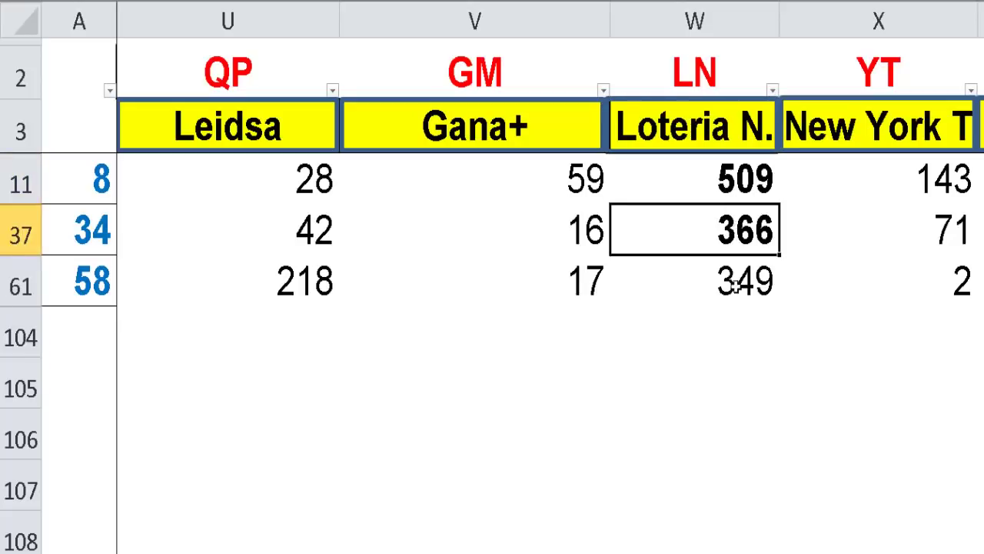
pyautogui.click(726, 291)
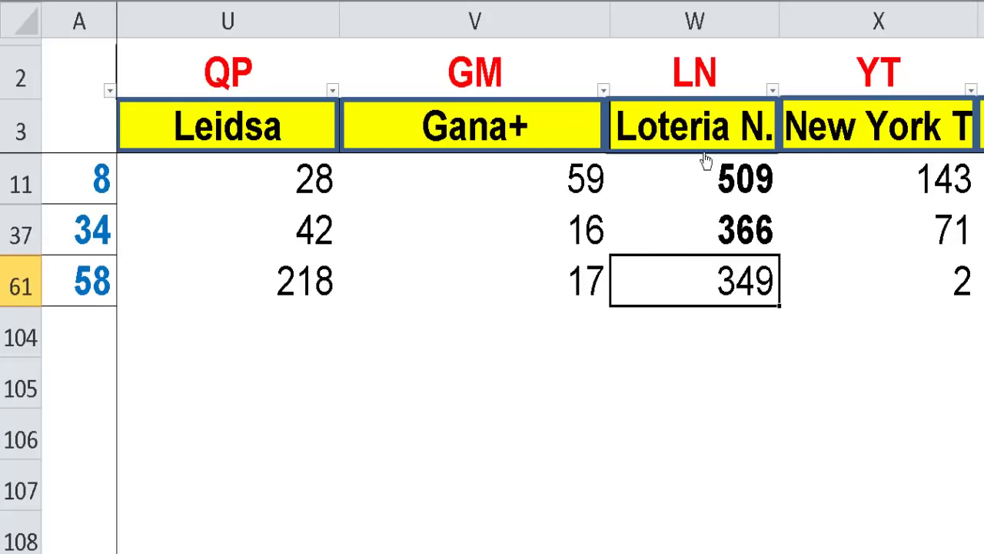
# - Filter the table with the New York T heading and make its value for number 51 bold
pyautogui.click(867, 131)
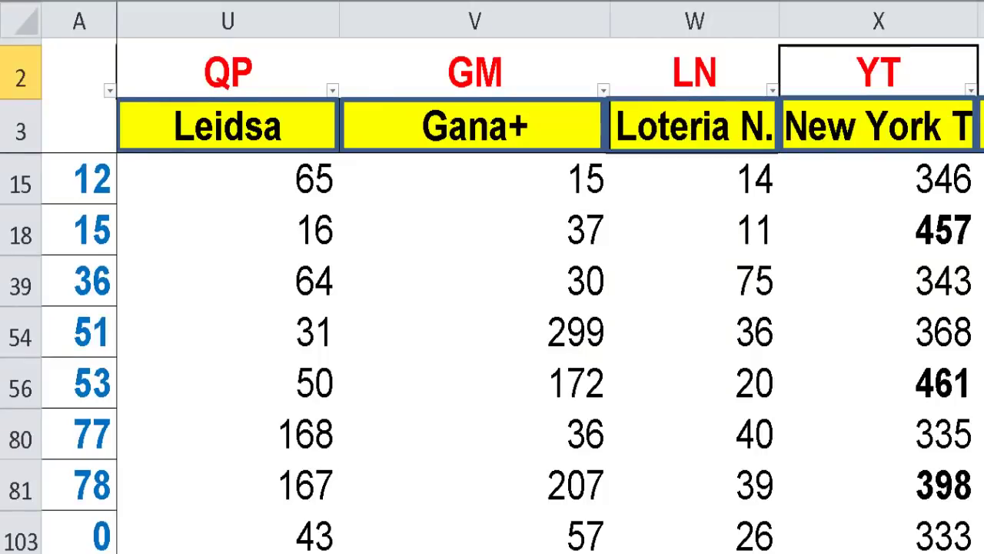
pyautogui.hscroll(1, 492, 307)
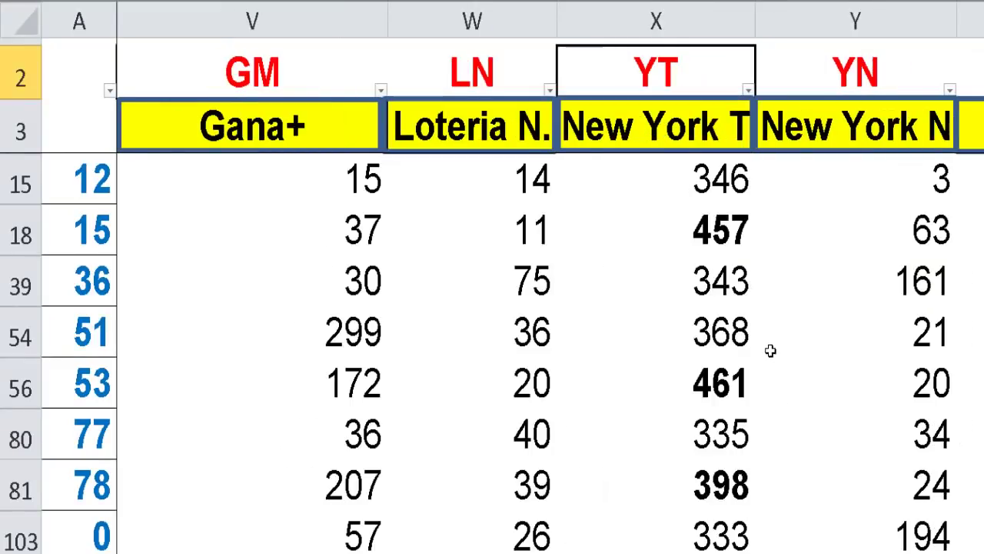
pyautogui.scroll(-1, 764, 343)
pyautogui.scroll(1, 748, 308)
pyautogui.moveTo(720, 182); pyautogui.dragTo(709, 440)
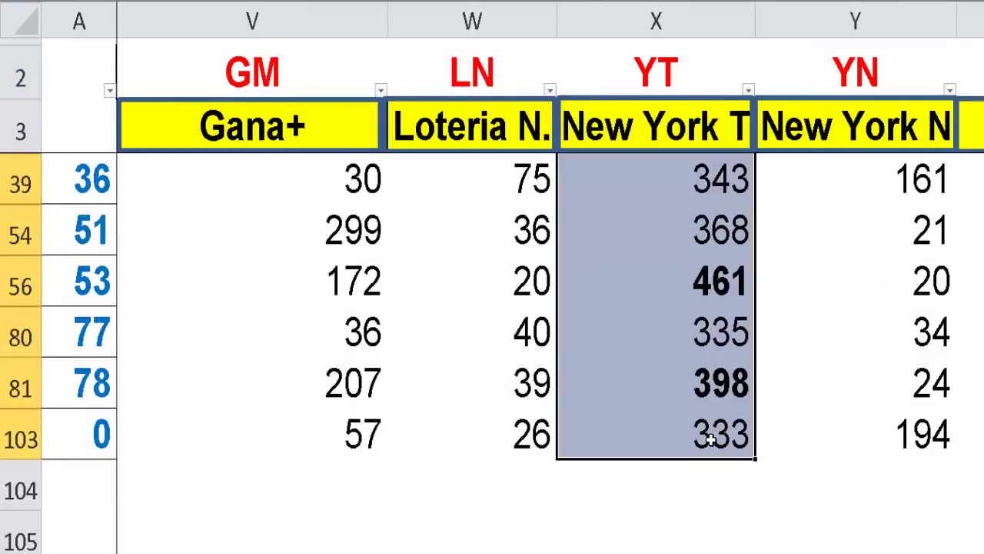
pyautogui.scroll(1, 705, 202)
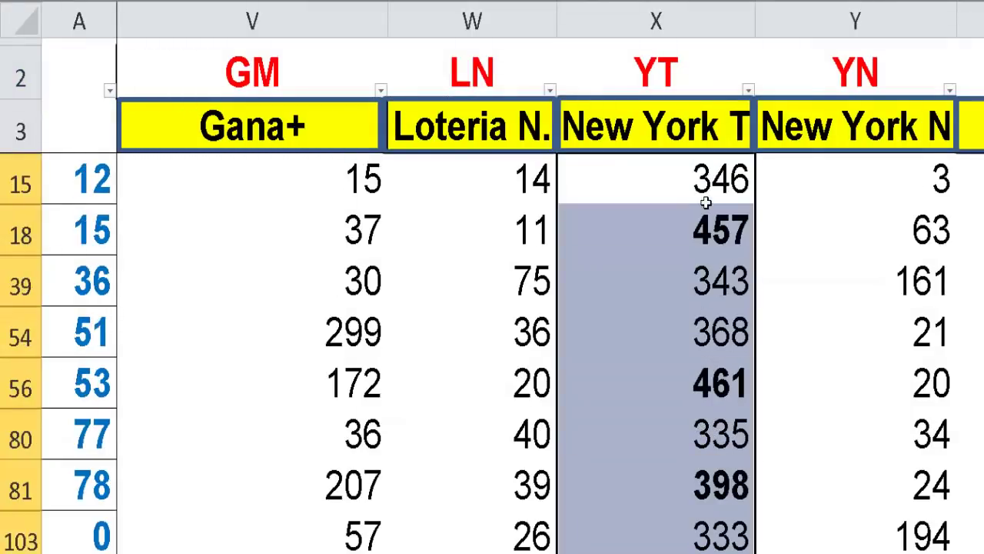
pyautogui.click(720, 270)
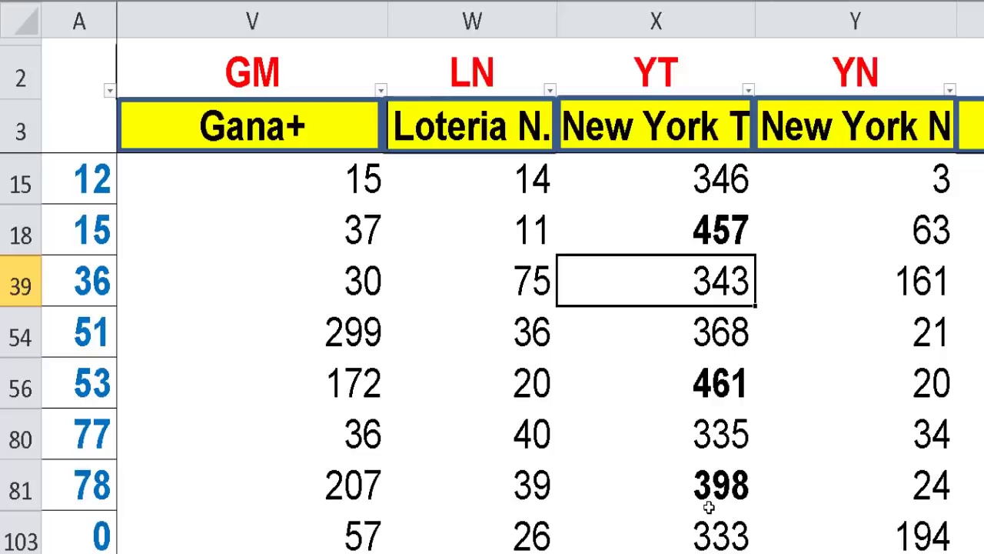
pyautogui.click(722, 337)
pyautogui.hotkey('ctrl', 'b')
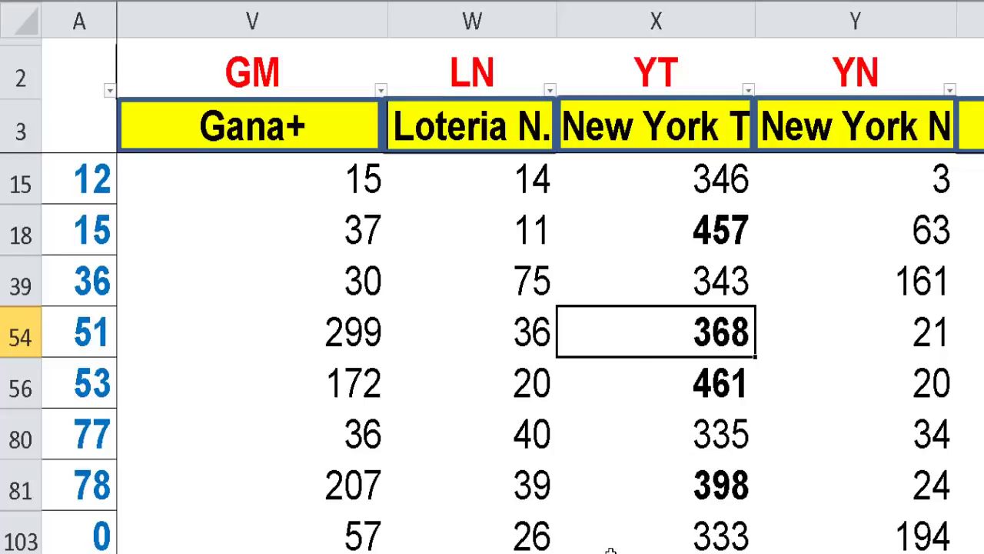
# - Examine the bold New York T values for numbers 15, 51, 53 and 78
pyautogui.click(726, 240)
pyautogui.click(727, 339)
pyautogui.click(724, 400)
pyautogui.click(729, 501)
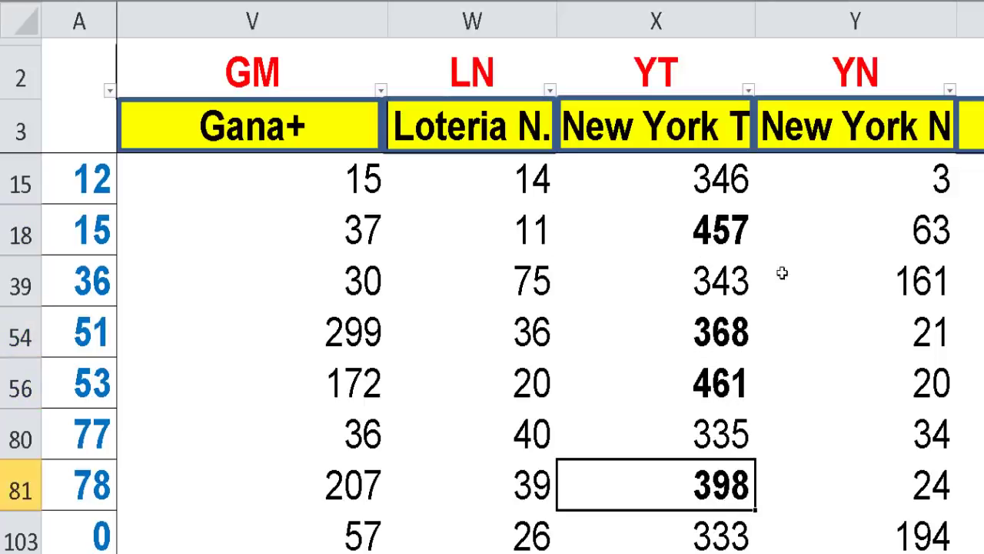
# - Filter the table with the New York N heading, followed by the Real heading
pyautogui.click(858, 137)
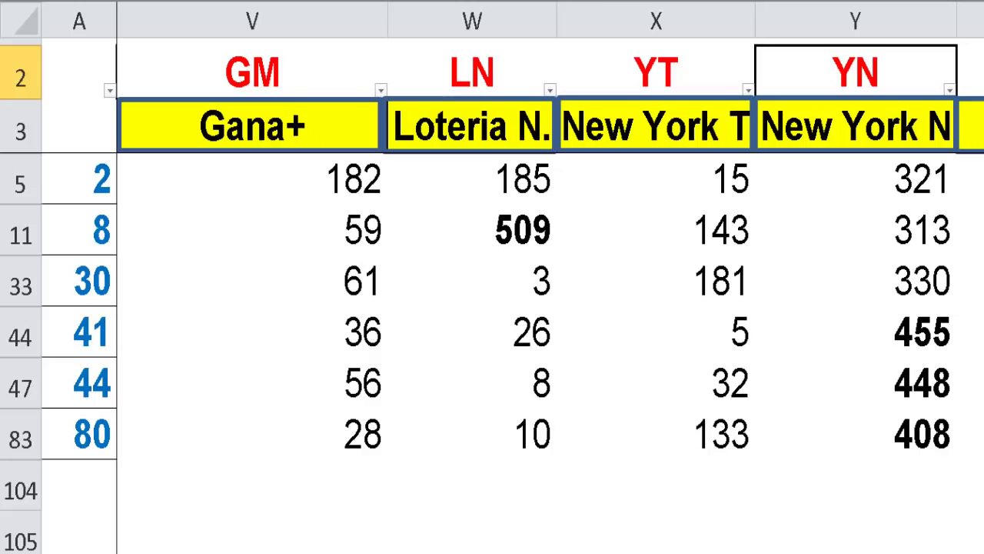
pyautogui.hscroll(3, 746, 428)
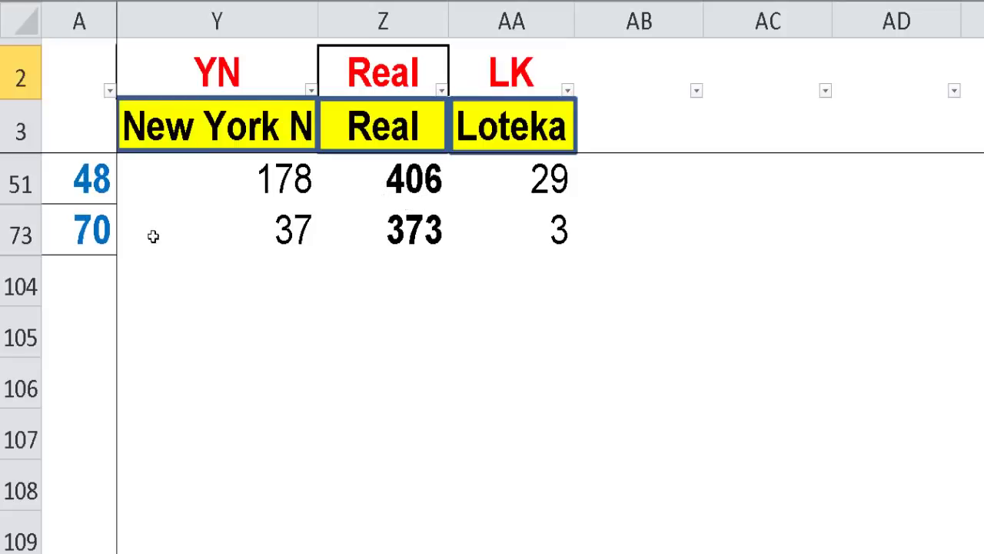
# - Filter the table with the Loteka heading and examine the values for number 87 across all the lotteries
pyautogui.click(518, 132)
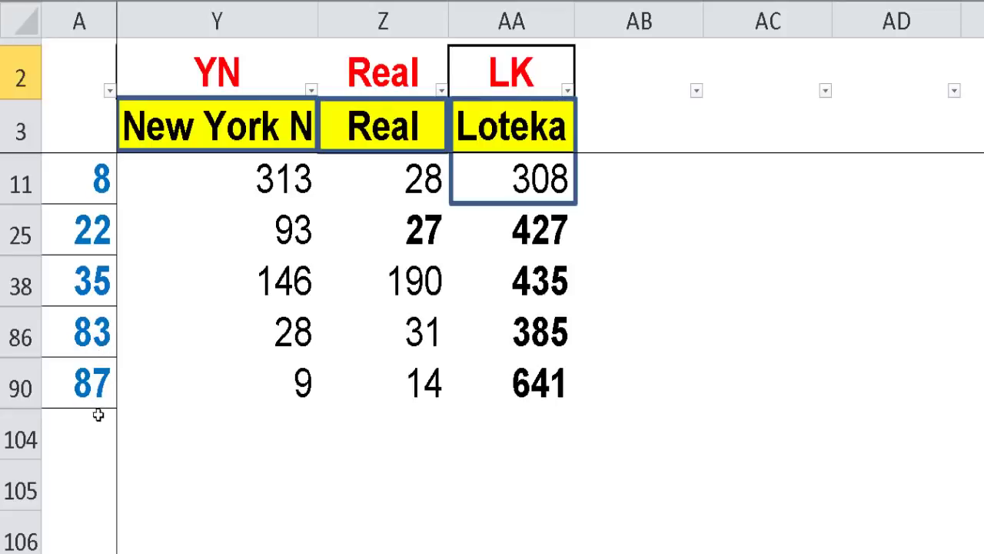
pyautogui.click(543, 385)
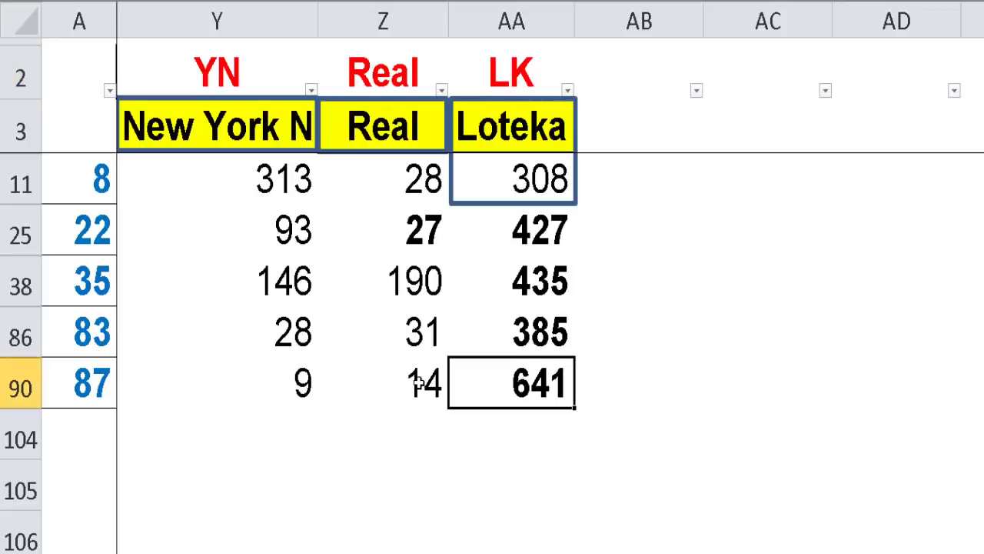
pyautogui.press('Left')
pyautogui.press('Left')
pyautogui.press('Left')
pyautogui.press('Left')
pyautogui.press('Left')
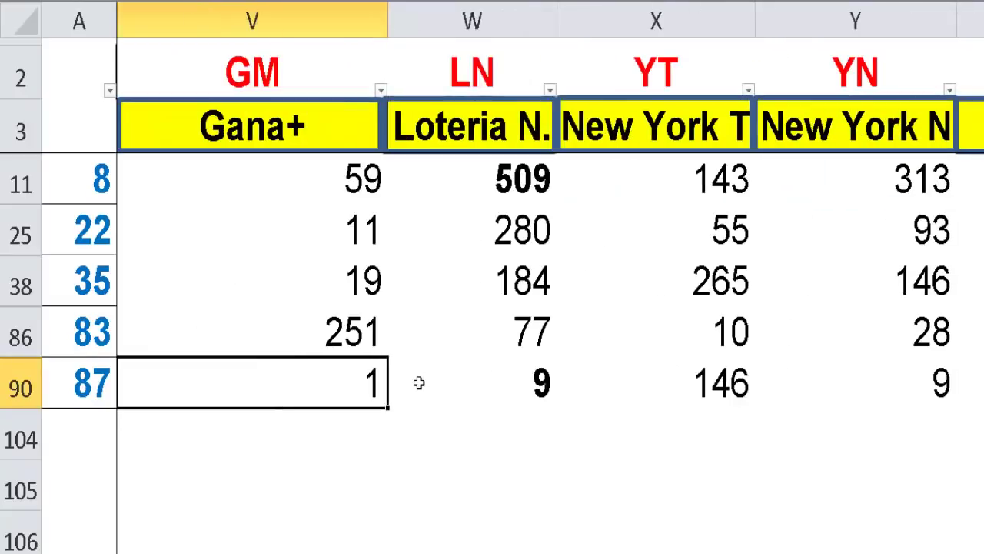
pyautogui.press('Left')
pyautogui.press('Left')
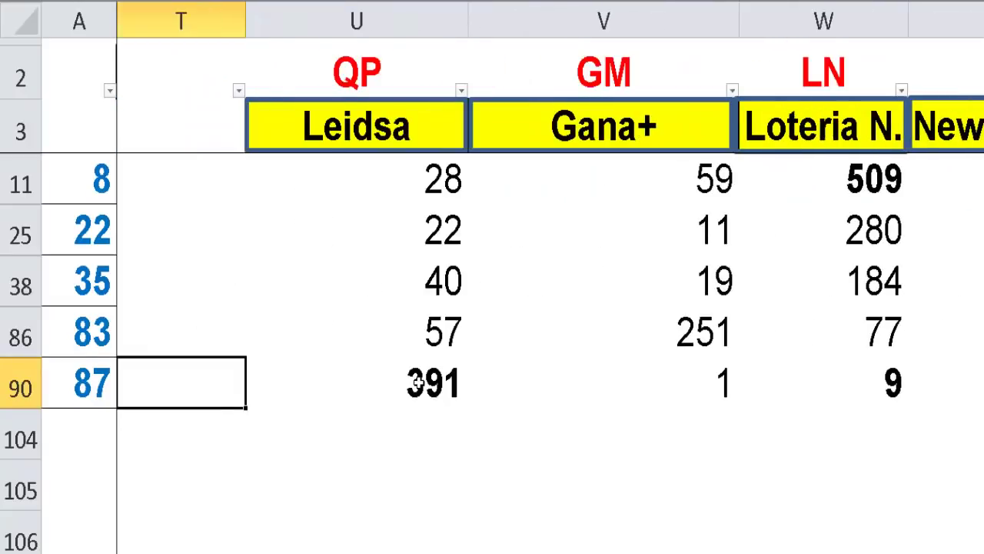
pyautogui.press('Right')
pyautogui.press('Right')
pyautogui.press('Right')
pyautogui.press('Right')
pyautogui.press('Right')
pyautogui.press('Right')
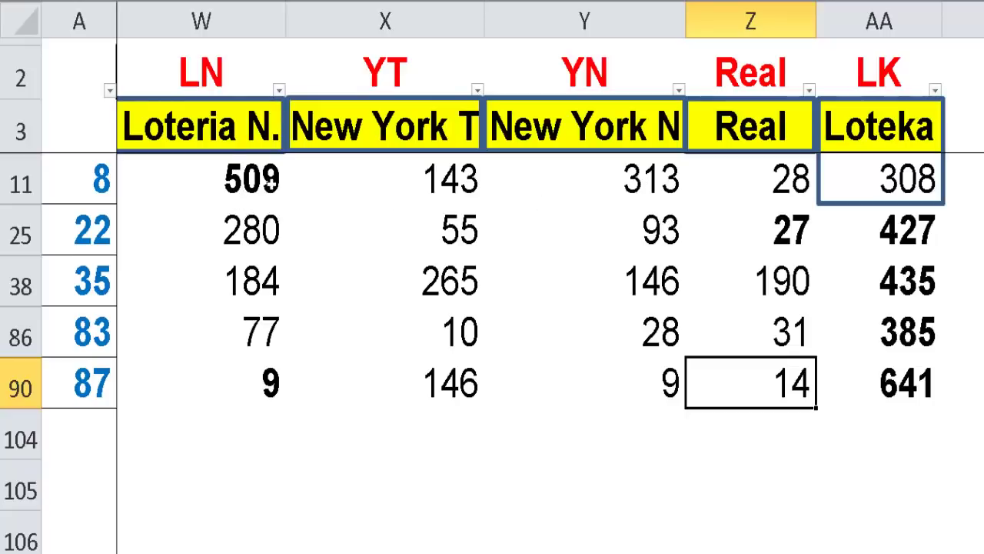
# - Examine the values for number 8 across the lotteries from Loteria N. to Loteka
pyautogui.click(638, 183)
pyautogui.press('Left')
pyautogui.press('Left')
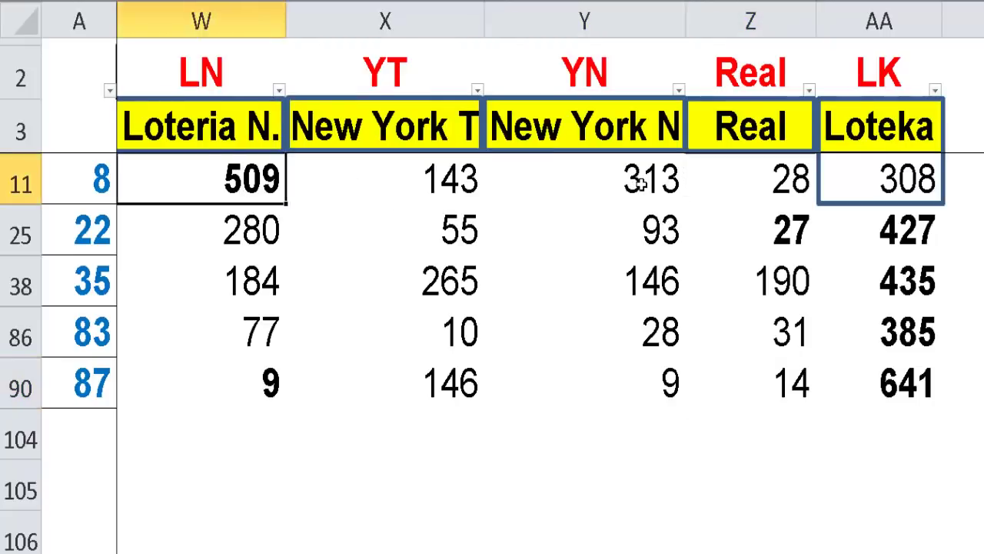
pyautogui.press('Left')
pyautogui.press('Right')
pyautogui.press('Right')
pyautogui.press('Right')
pyautogui.press('Right')
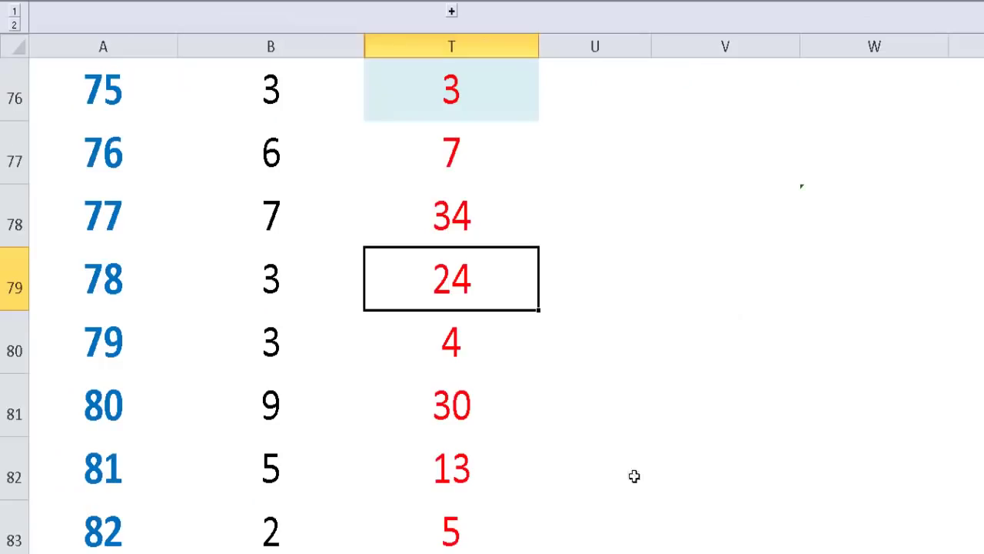
# - On the DIAS sheet, filter the DIAS 1ra. column to show only the values 68, 87 and 106
pyautogui.scroll(20, 586, 285)
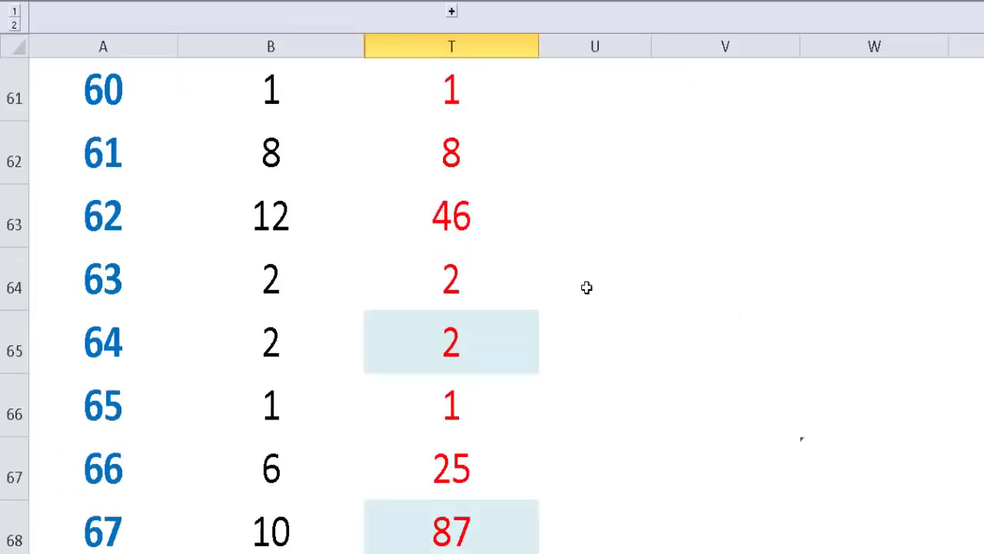
pyautogui.click(523, 276)
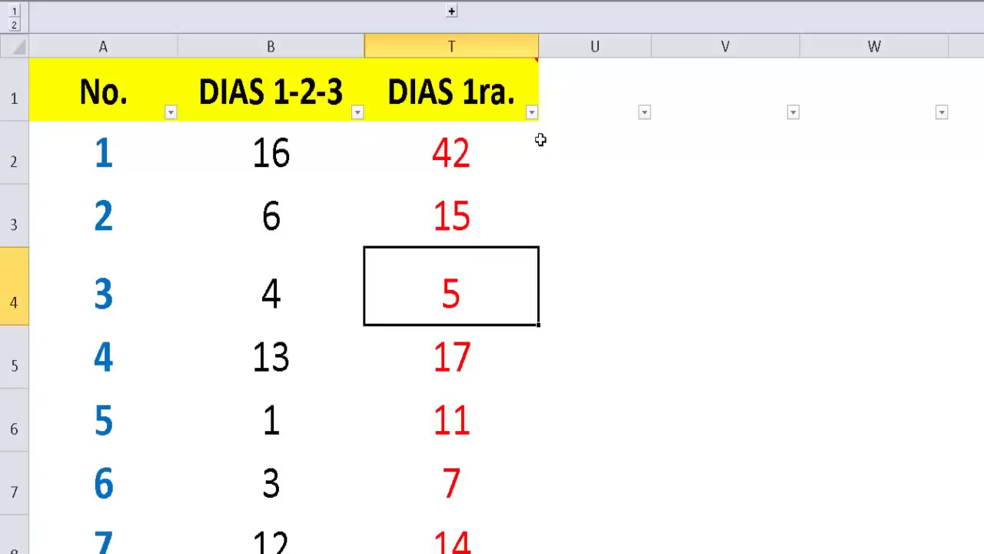
pyautogui.click(531, 112)
pyautogui.click(423, 271)
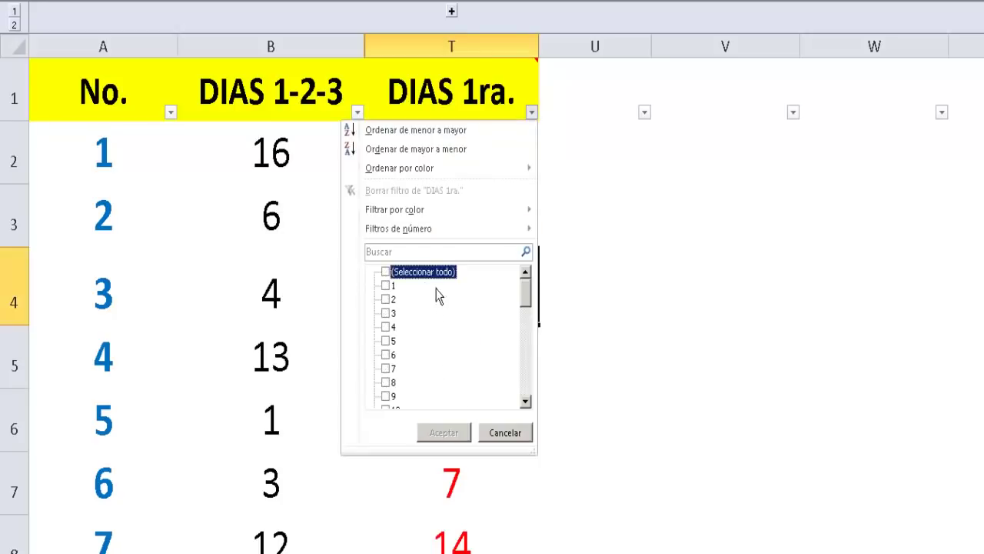
pyautogui.moveTo(529, 299); pyautogui.dragTo(536, 417)
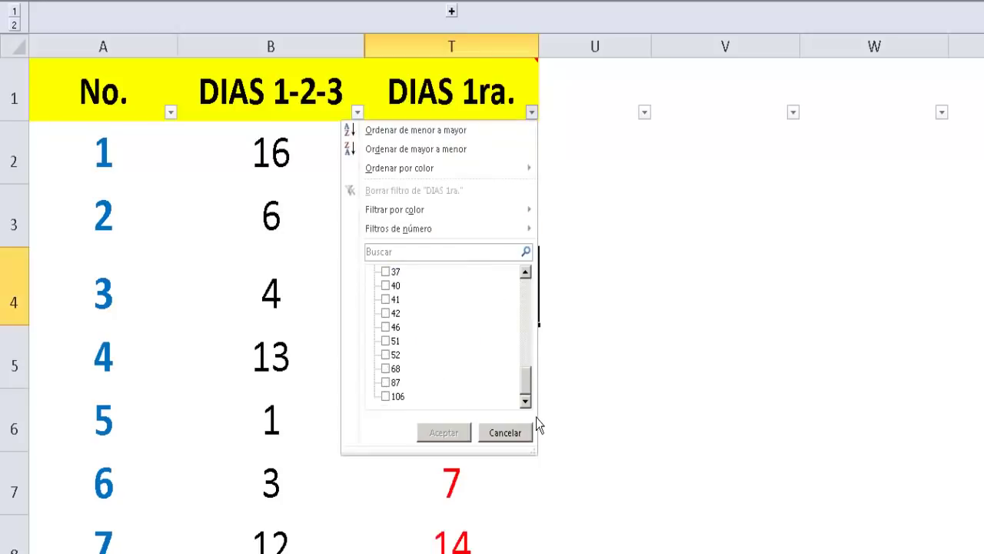
pyautogui.click(387, 369)
pyautogui.click(387, 382)
pyautogui.click(388, 396)
pyautogui.click(443, 432)
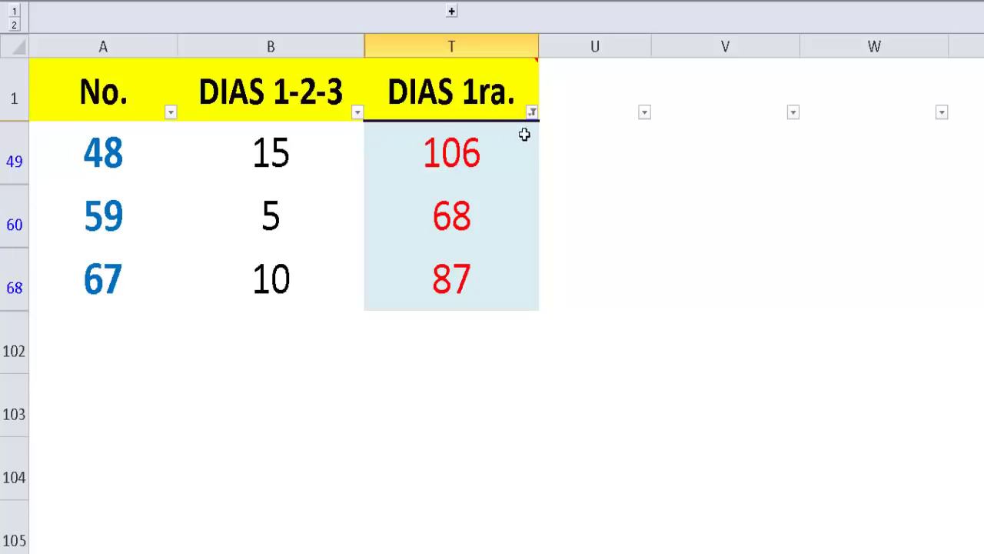
# - Clear the filter from the DIAS 1ra. column
pyautogui.click(531, 112)
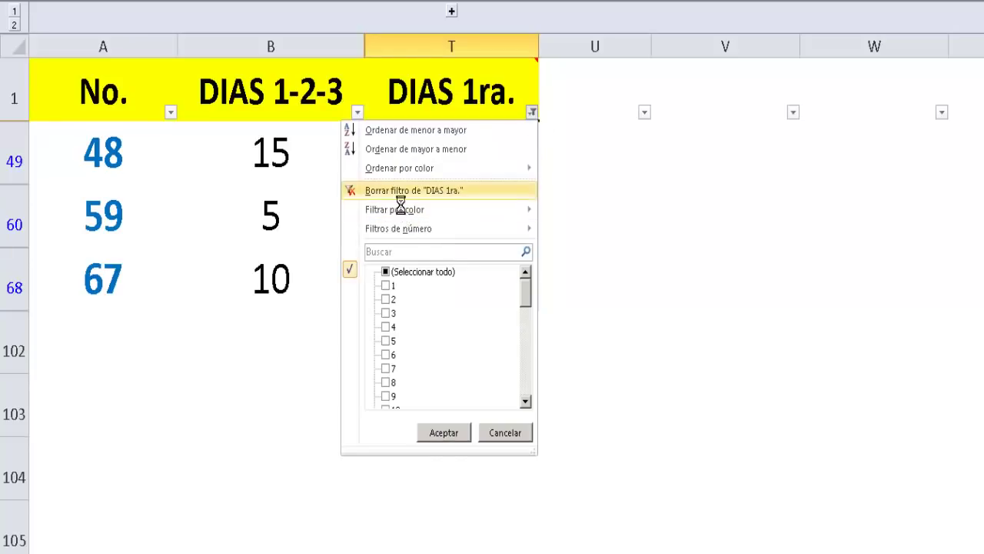
pyautogui.click(408, 192)
pyautogui.click(444, 204)
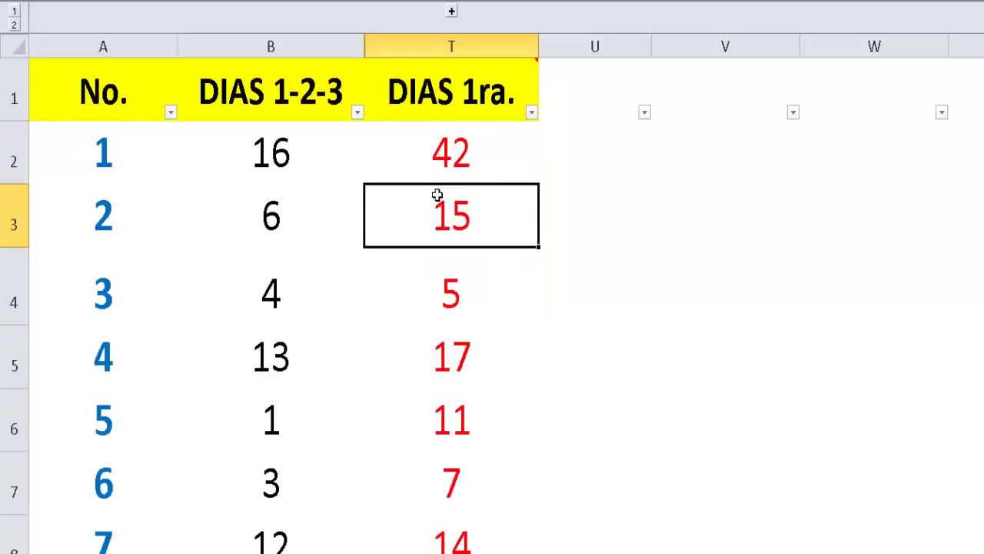
pyautogui.click(644, 112)
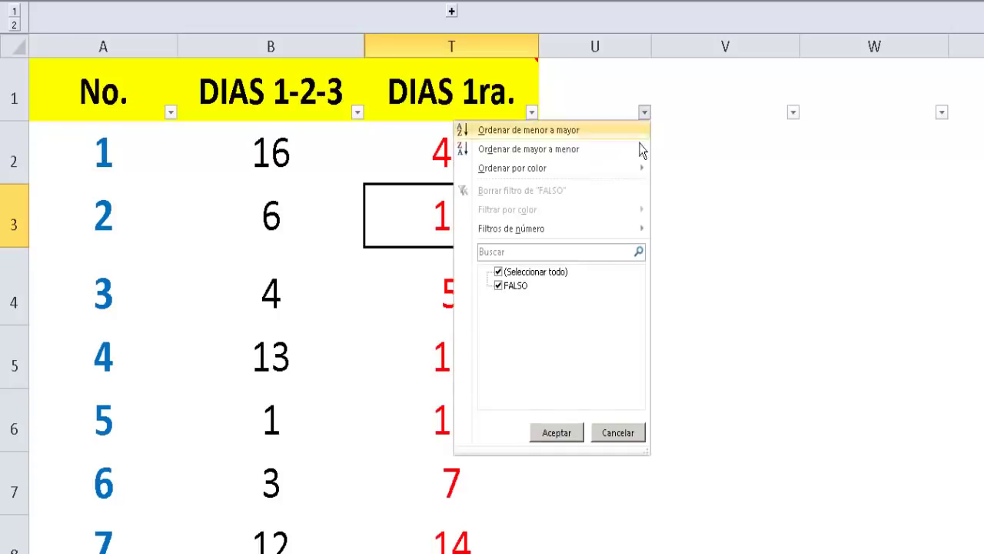
pyautogui.click(619, 429)
pyautogui.click(792, 117)
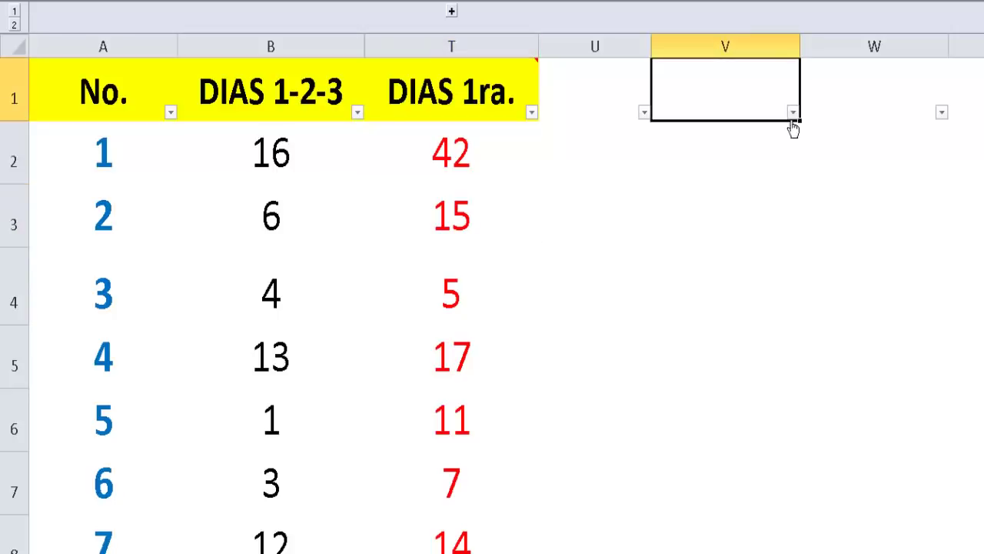
# - Filter column V to show only the Si rows and compare their DIAS 1-2-3 and DIAS 1ra. values
pyautogui.click(793, 113)
pyautogui.click(666, 300)
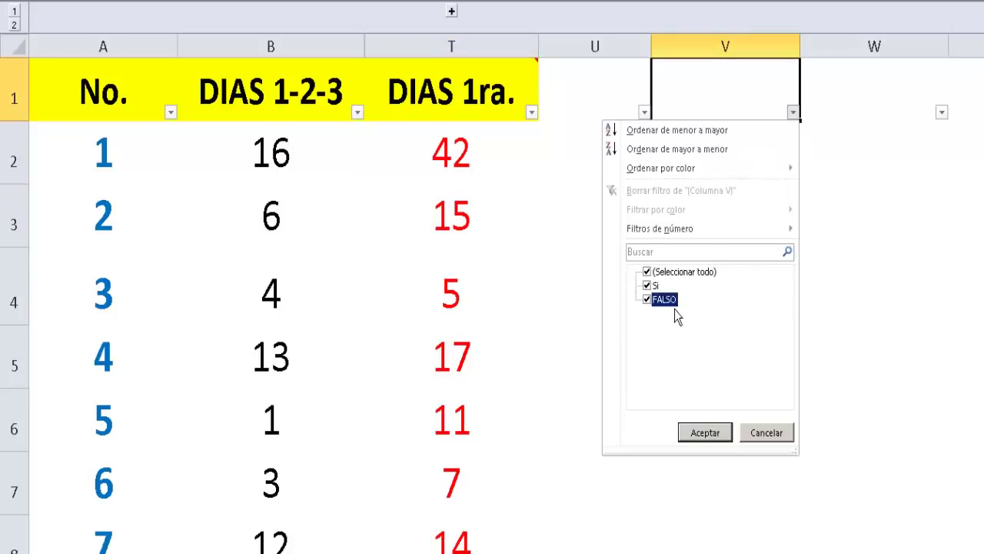
pyautogui.click(705, 432)
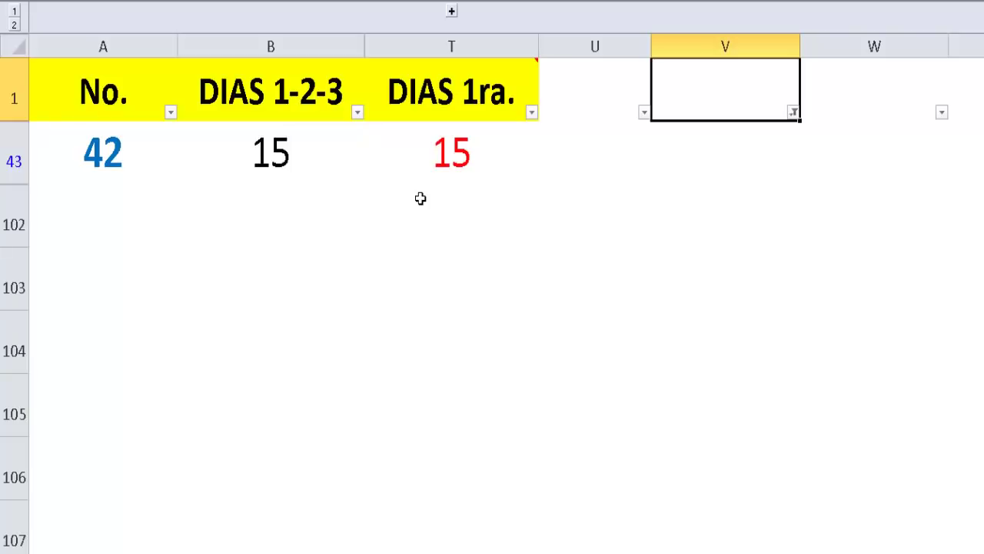
pyautogui.click(440, 162)
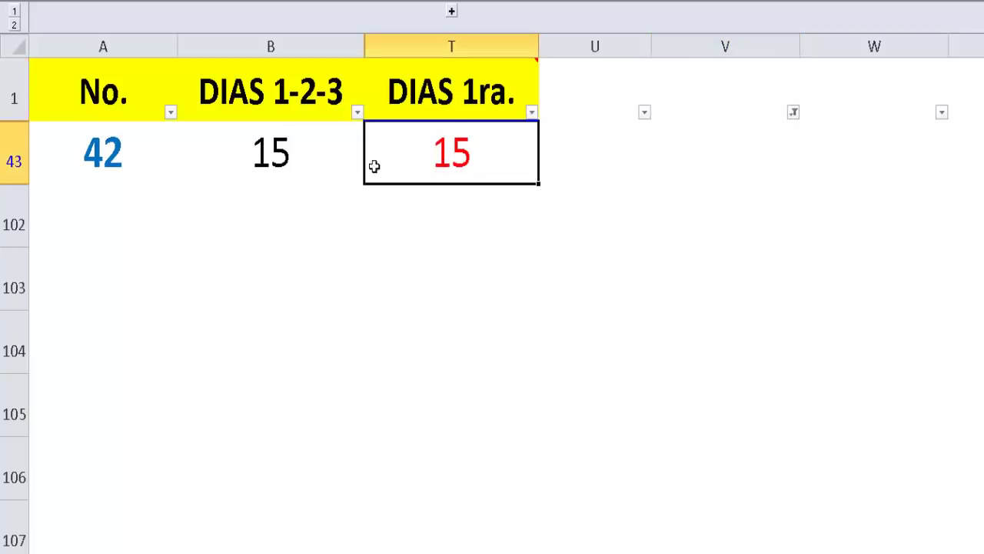
pyautogui.click(289, 156)
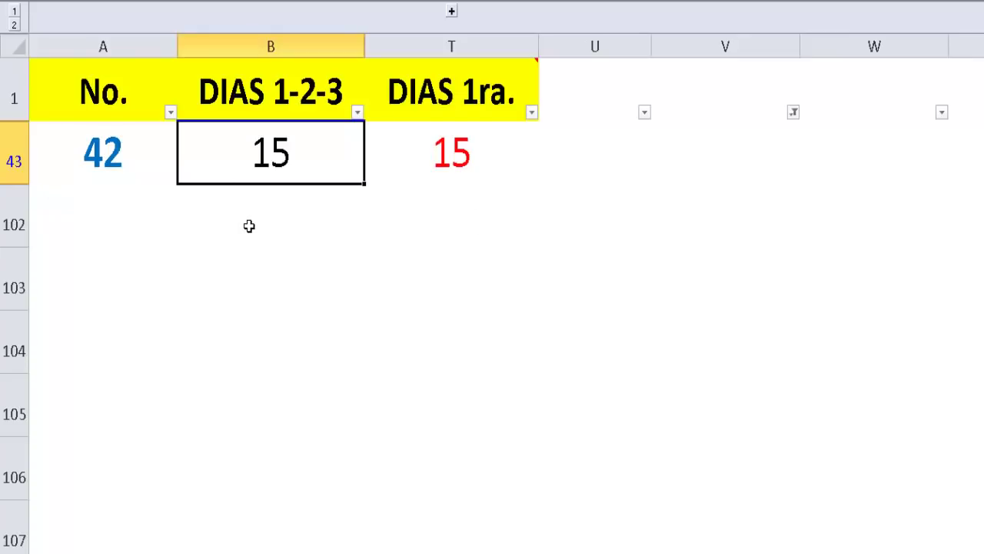
pyautogui.click(443, 163)
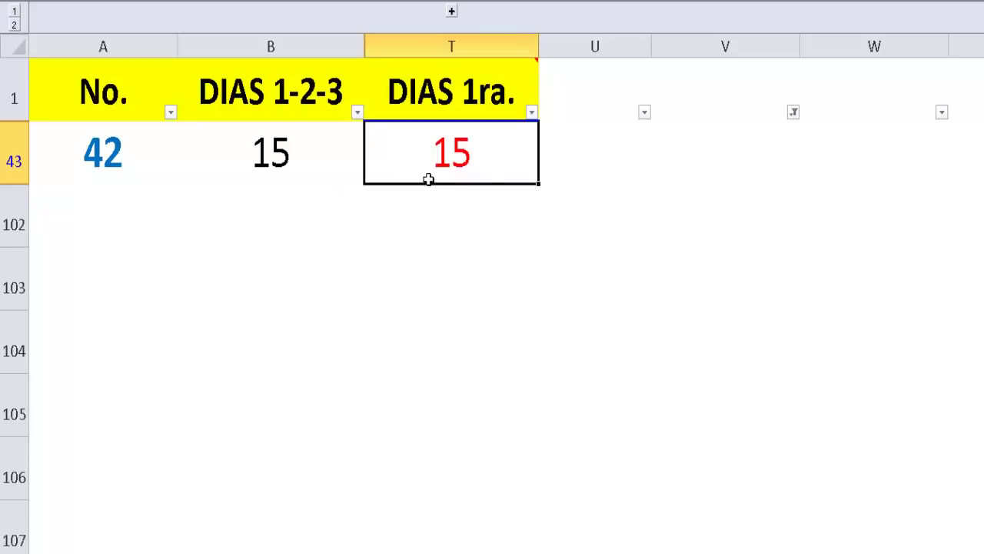
# - Clear the filter from column V and filter the DIAS 1-2-3 column by the pink cell color
pyautogui.click(794, 112)
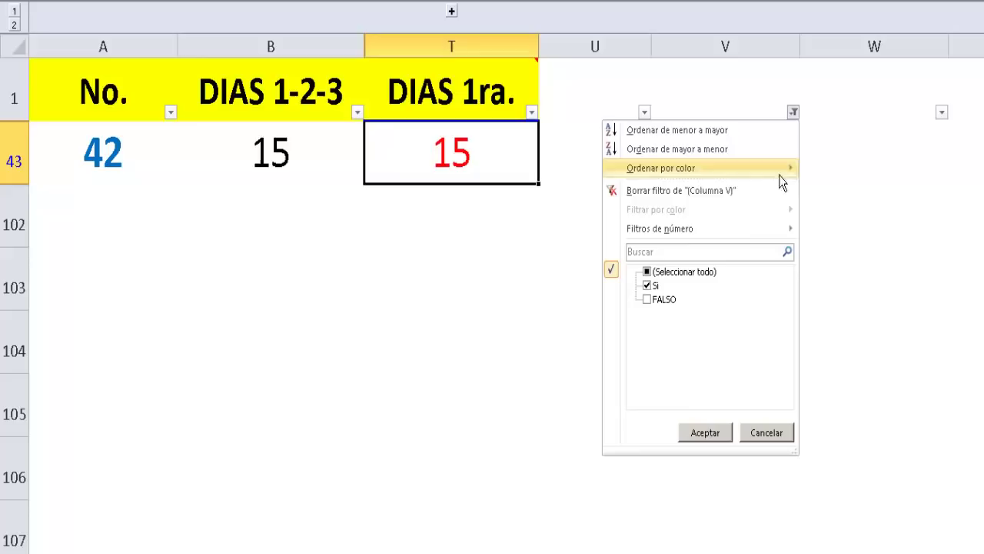
pyautogui.click(692, 196)
pyautogui.click(357, 112)
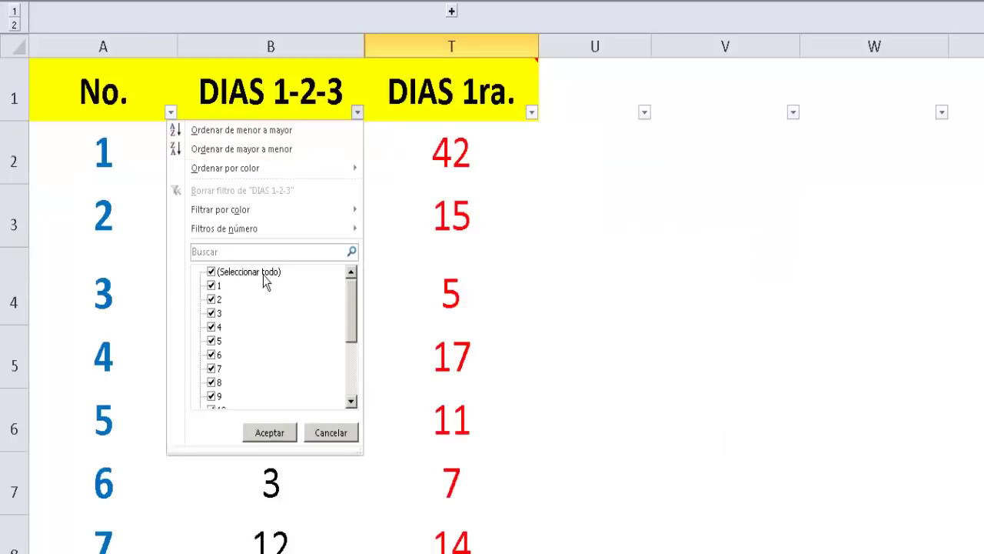
pyautogui.click(264, 279)
pyautogui.moveTo(278, 237)
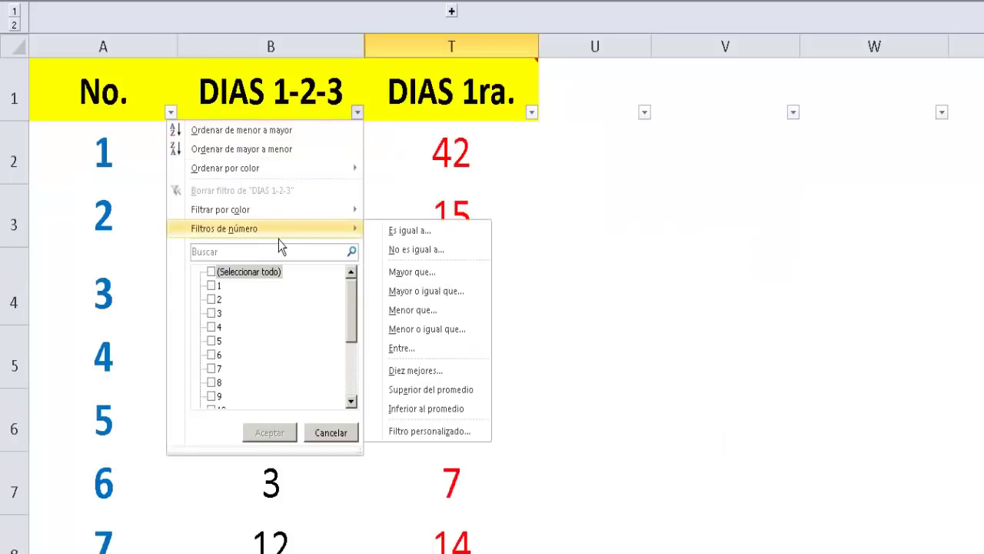
pyautogui.moveTo(304, 211)
pyautogui.click(416, 234)
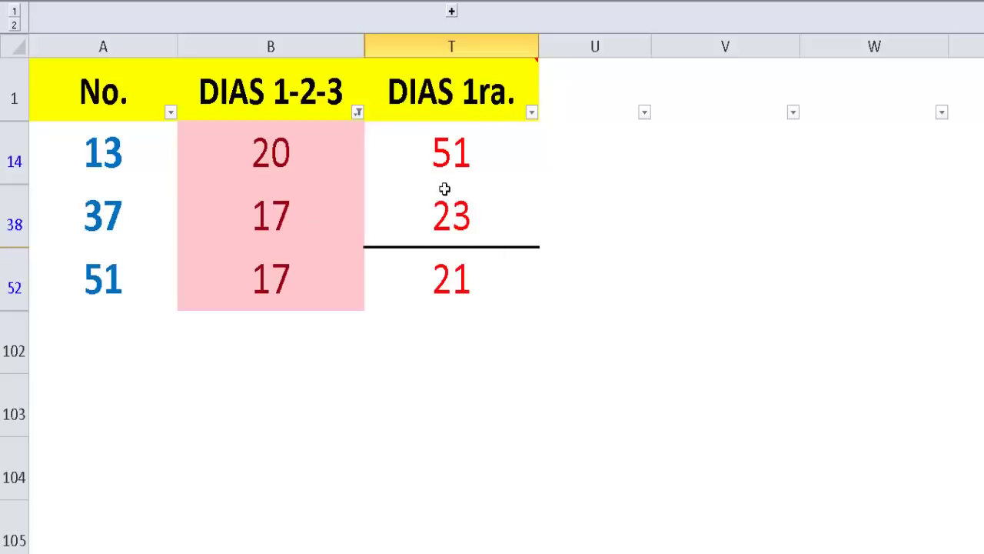
# - Examine the DIAS 1-2-3 and DIAS 1ra. values for numbers 13, 37 and 51
pyautogui.moveTo(273, 169); pyautogui.dragTo(266, 267)
pyautogui.moveTo(437, 159); pyautogui.dragTo(437, 261)
pyautogui.click(352, 243)
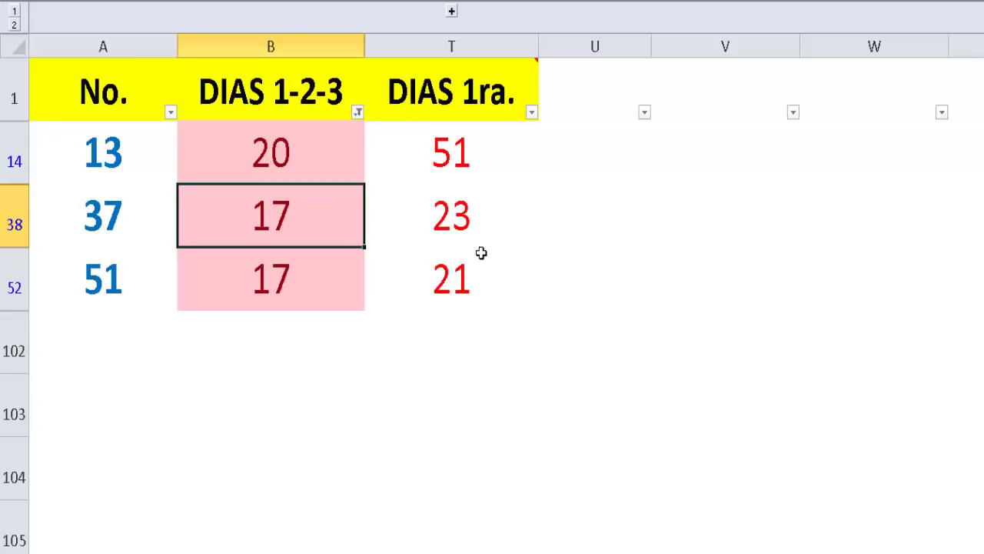
# - Clear the color filter from the DIAS 1-2-3 column
pyautogui.click(358, 113)
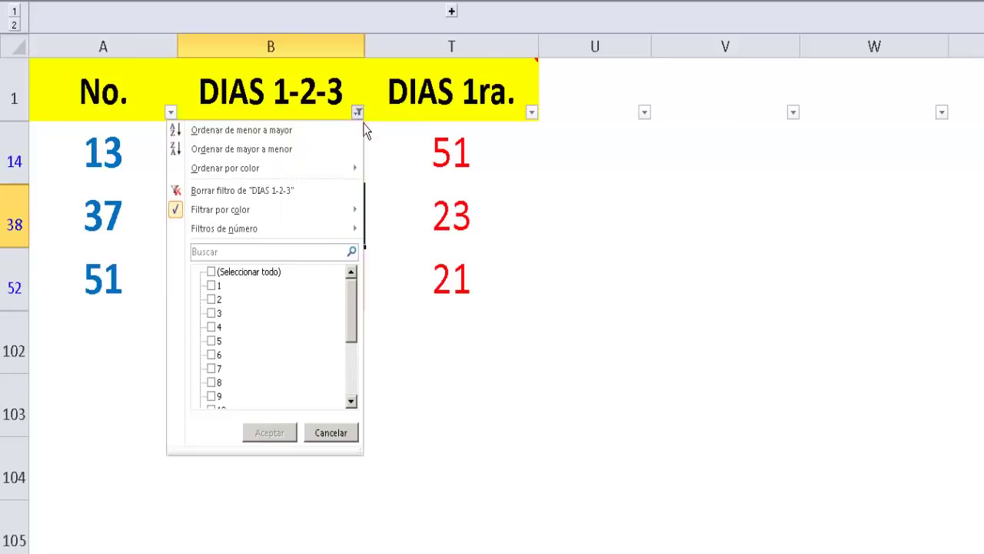
pyautogui.click(277, 198)
pyautogui.click(450, 221)
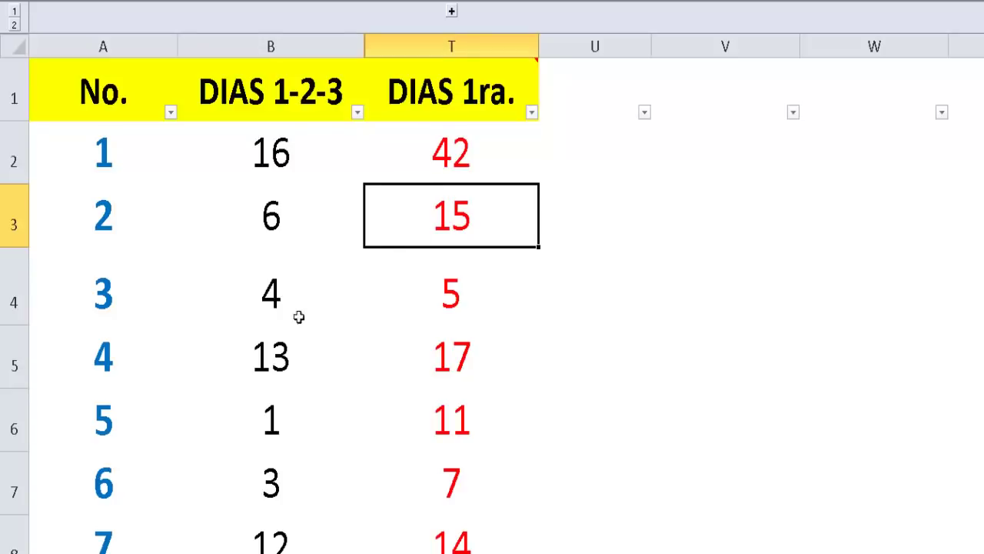